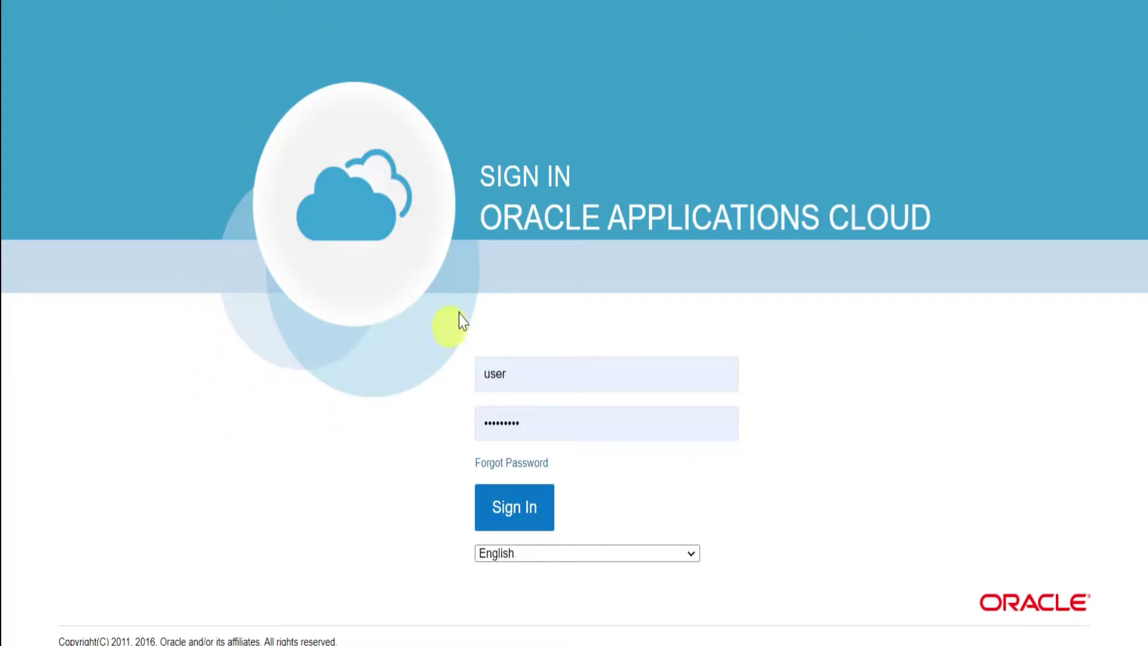
Sign in and go to Risk Management Advanced Controls > Advanced Controls.
left_click(519, 508)
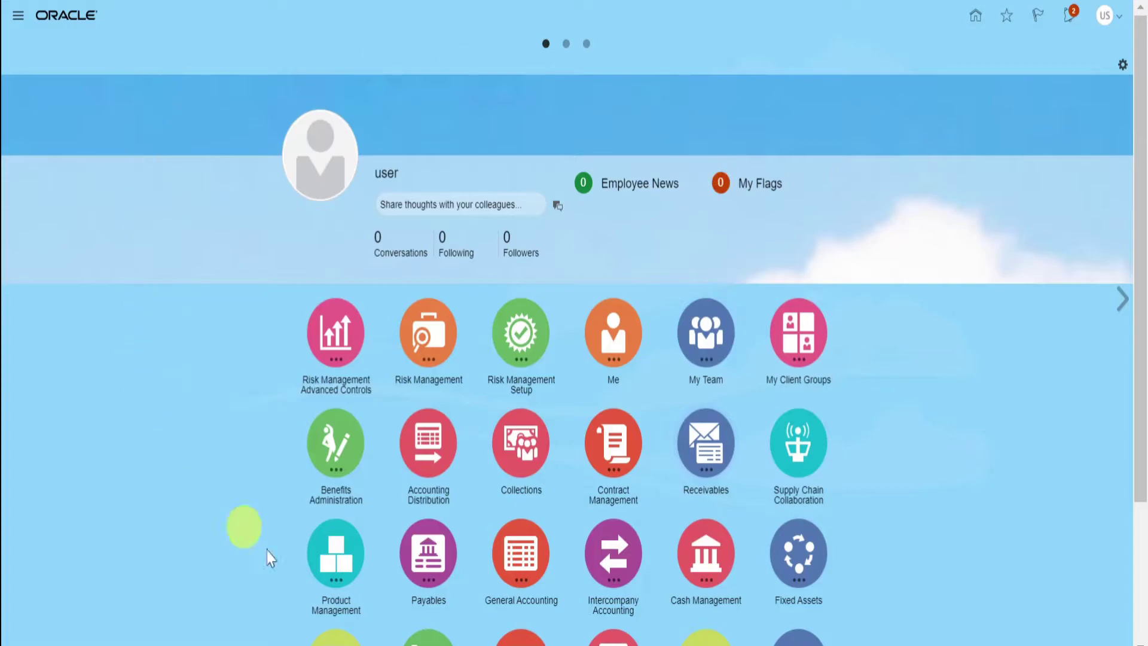
left_click(333, 361)
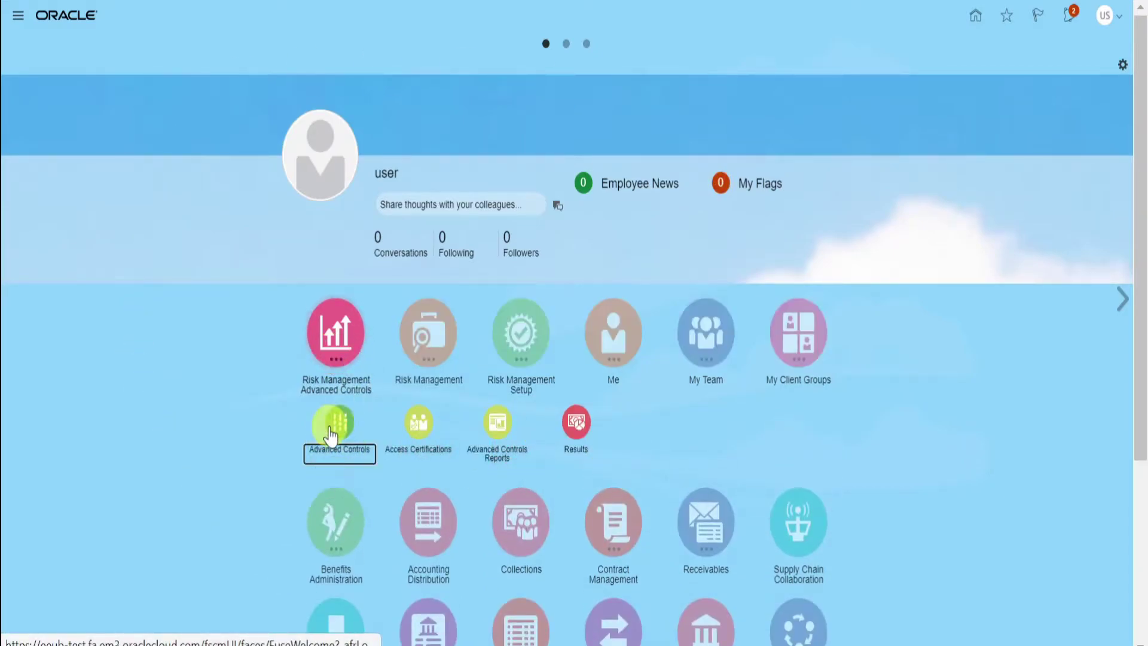
left_click(342, 438)
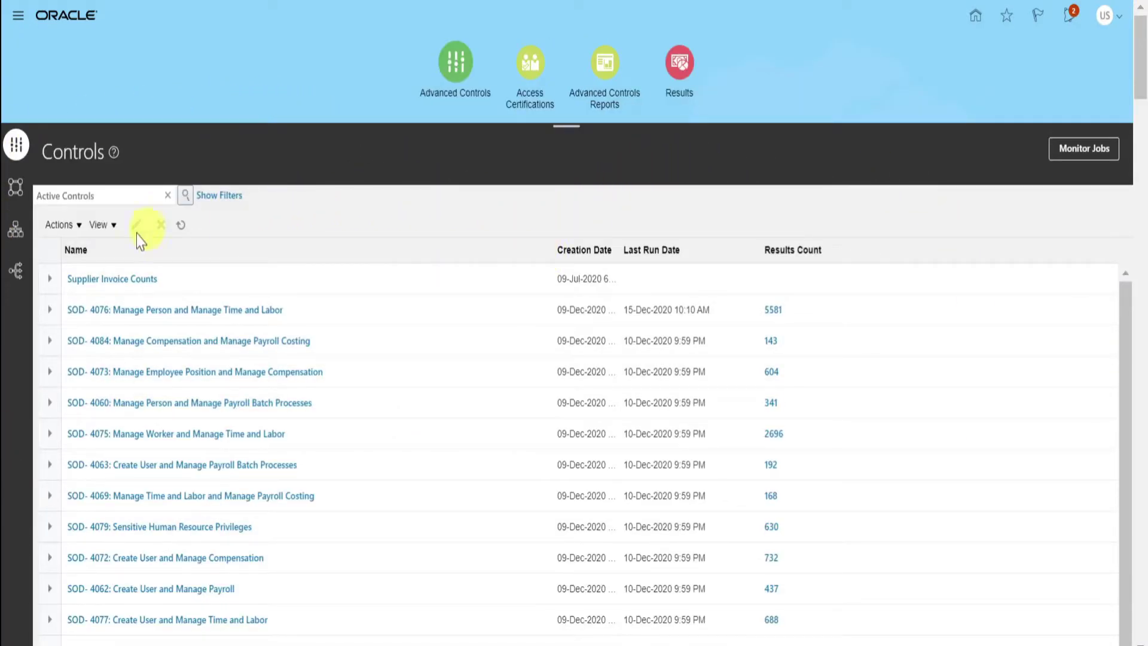
Switch from the Controls page to the Access Entitlements list via Actions.
left_click(80, 229)
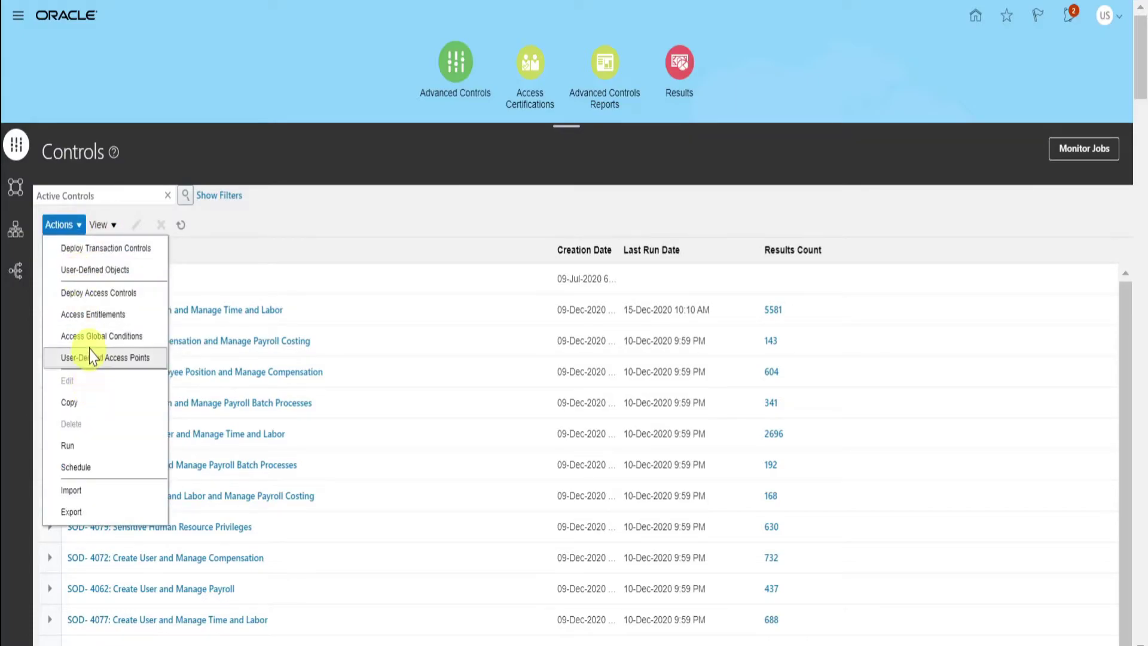
left_click(93, 316)
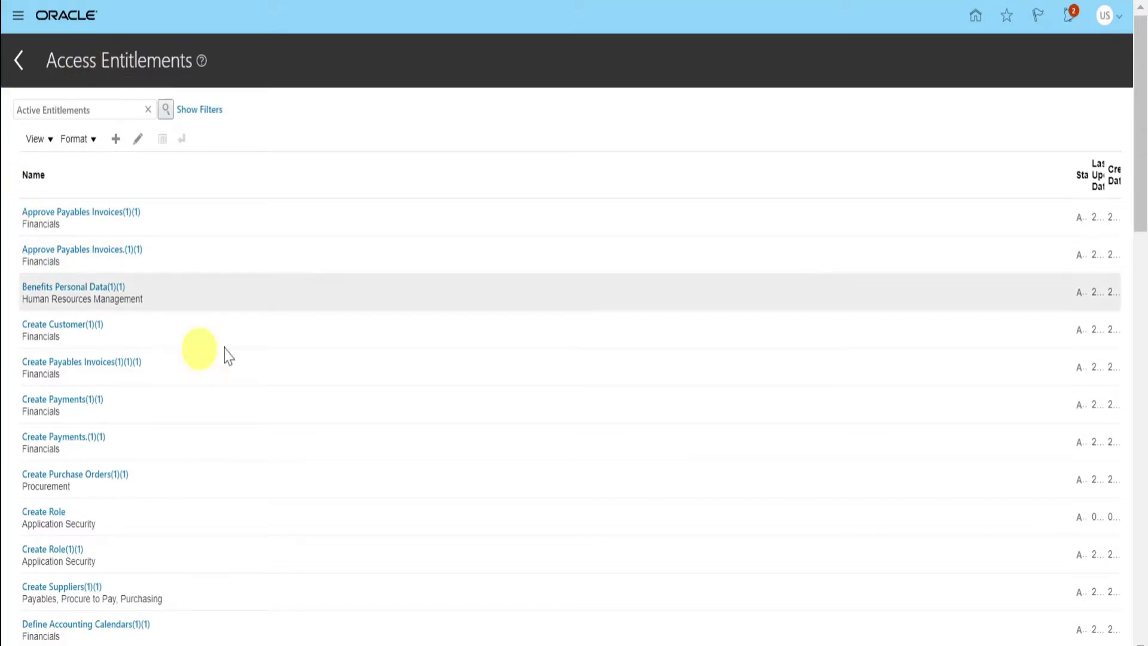
Create a new access entitlement named 'Create User' with description 'Training'.
left_click(114, 139)
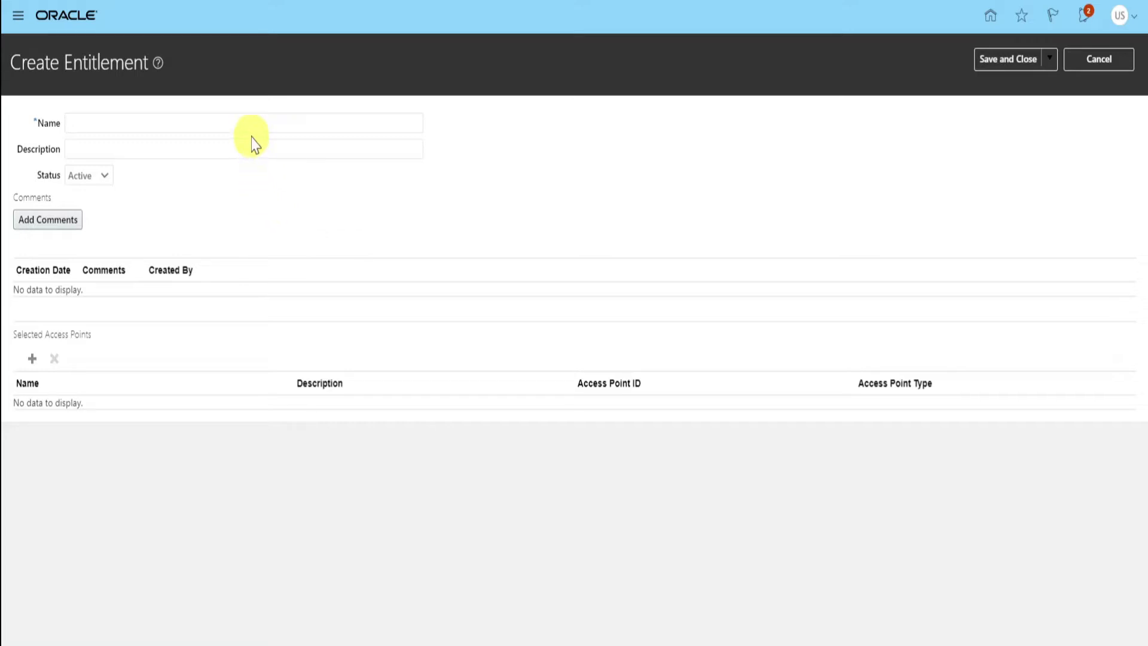
left_click(239, 122)
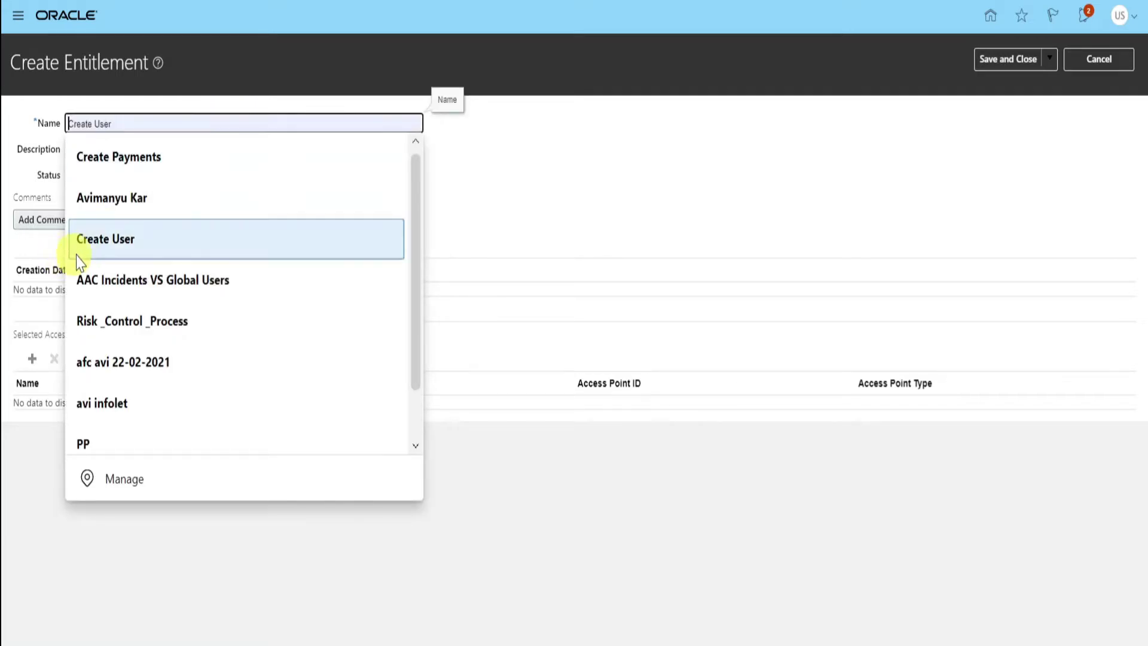
left_click(95, 250)
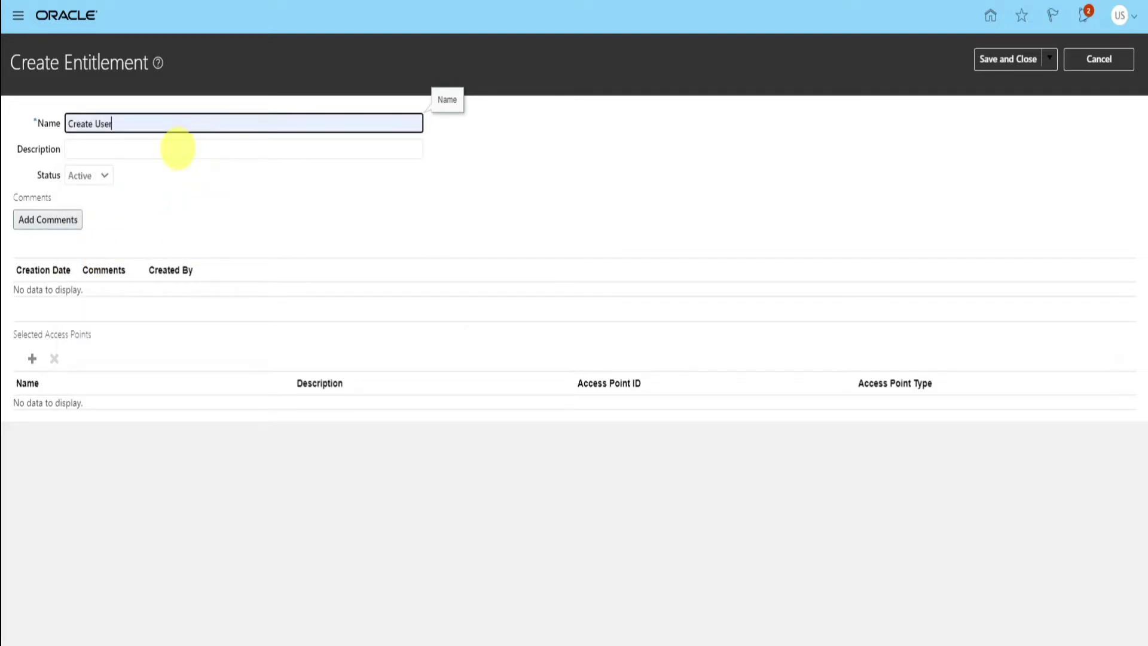
left_click(175, 149)
type("Trai")
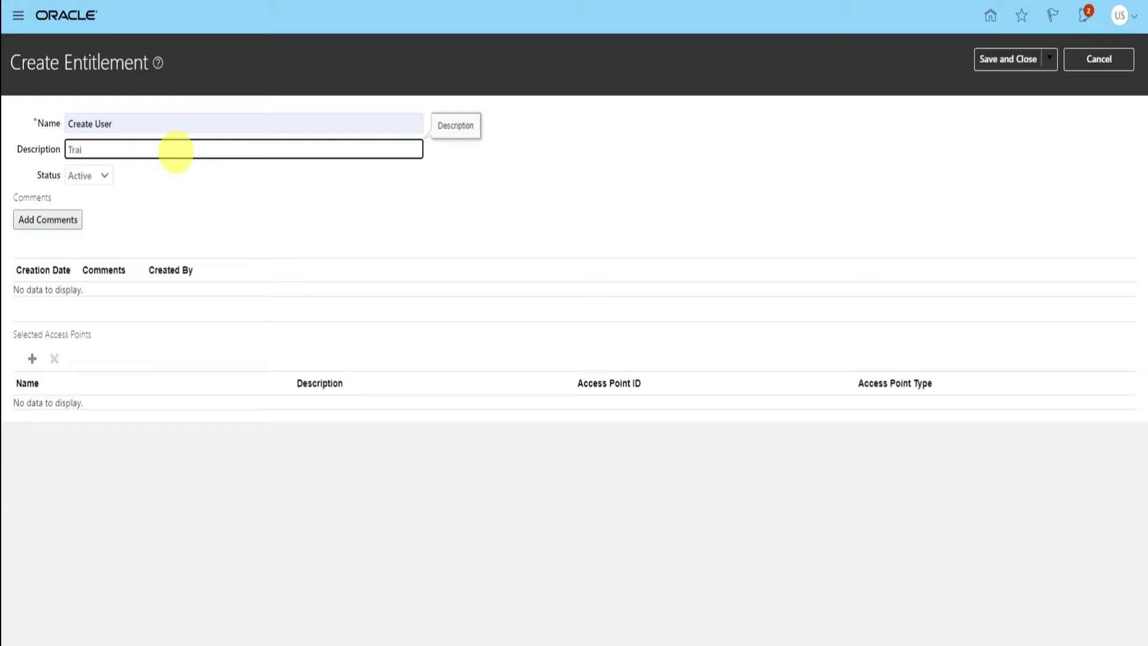
type("ning")
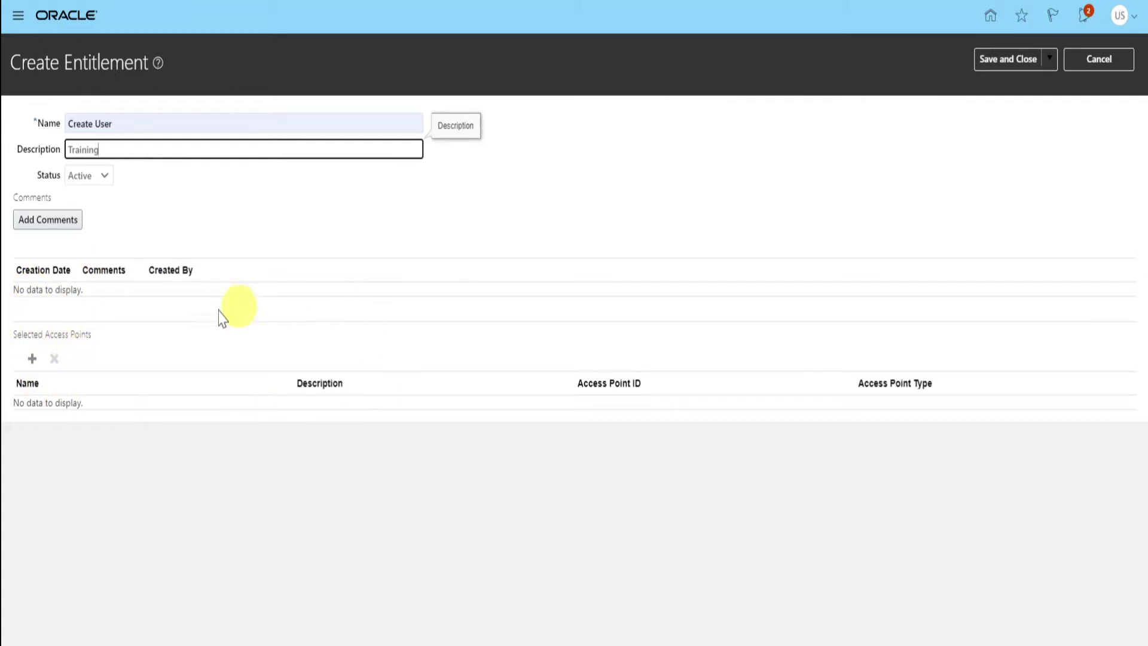
Search access points by name for Create User and add the PER_CREATE_USER_PRIV privilege.
left_click(31, 361)
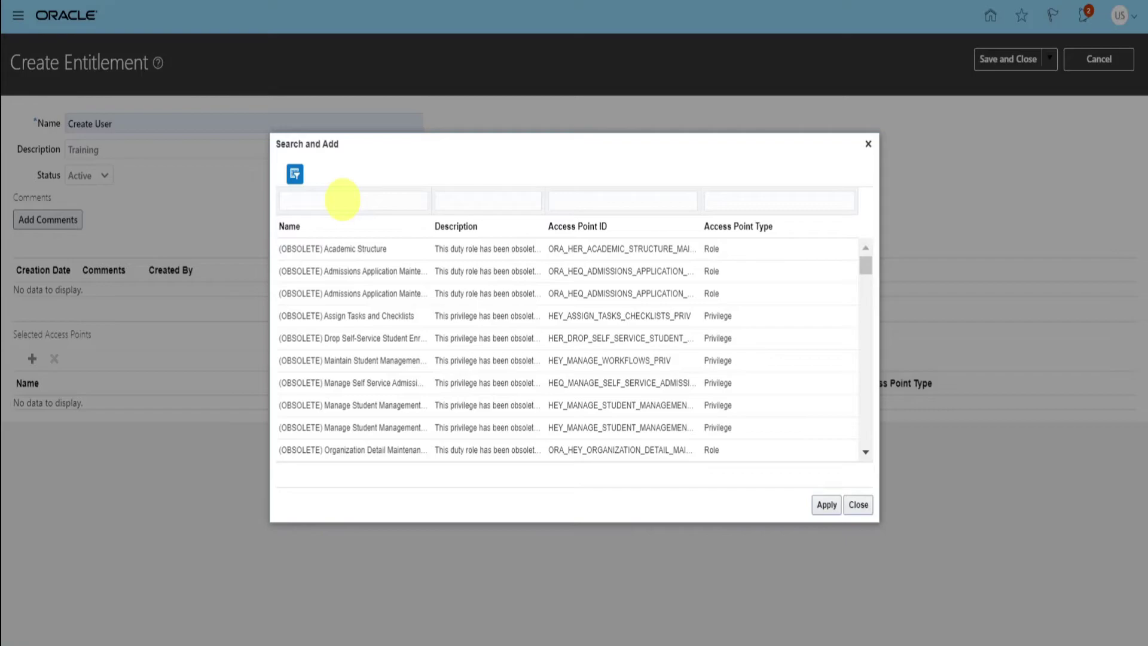
left_click(342, 199)
type("Create")
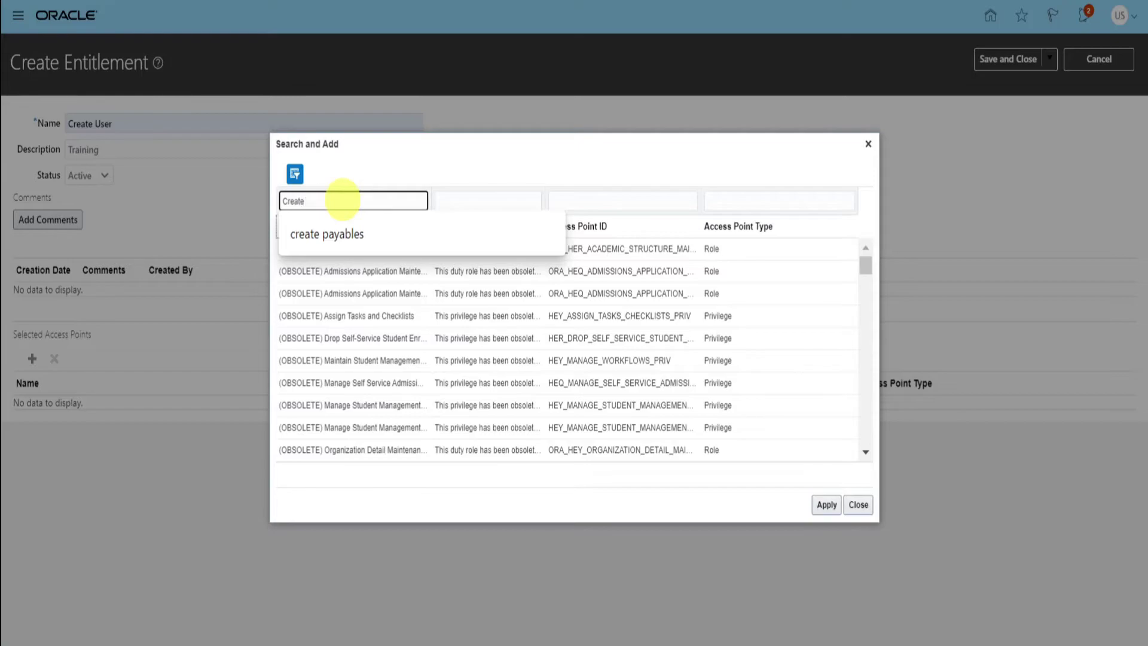
type(" User")
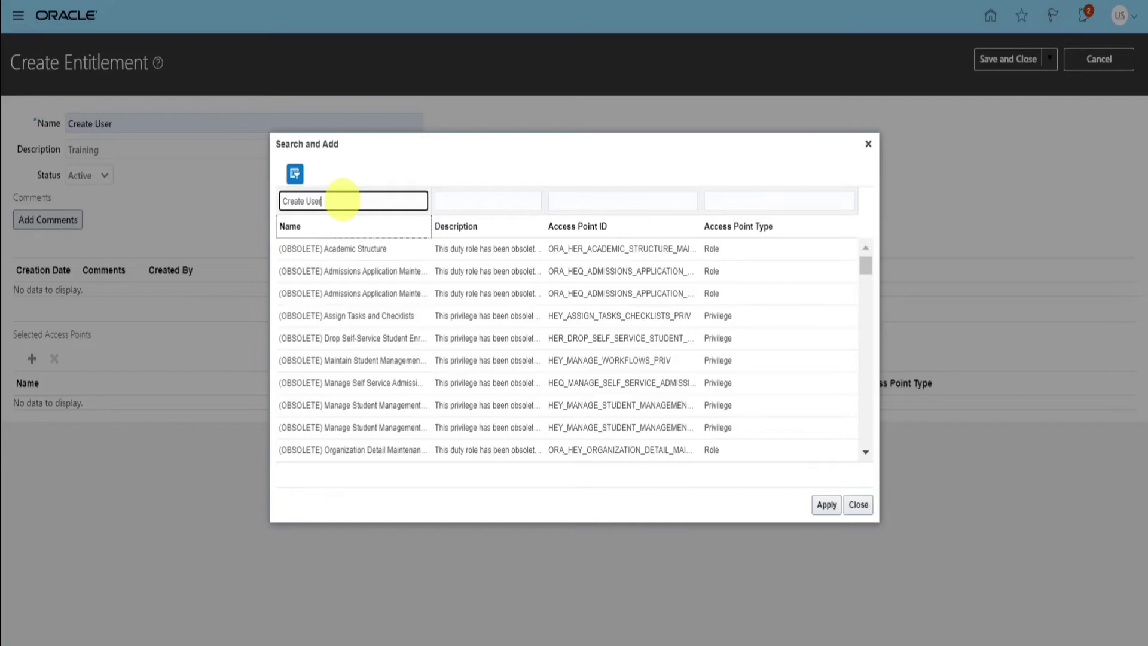
key("Return")
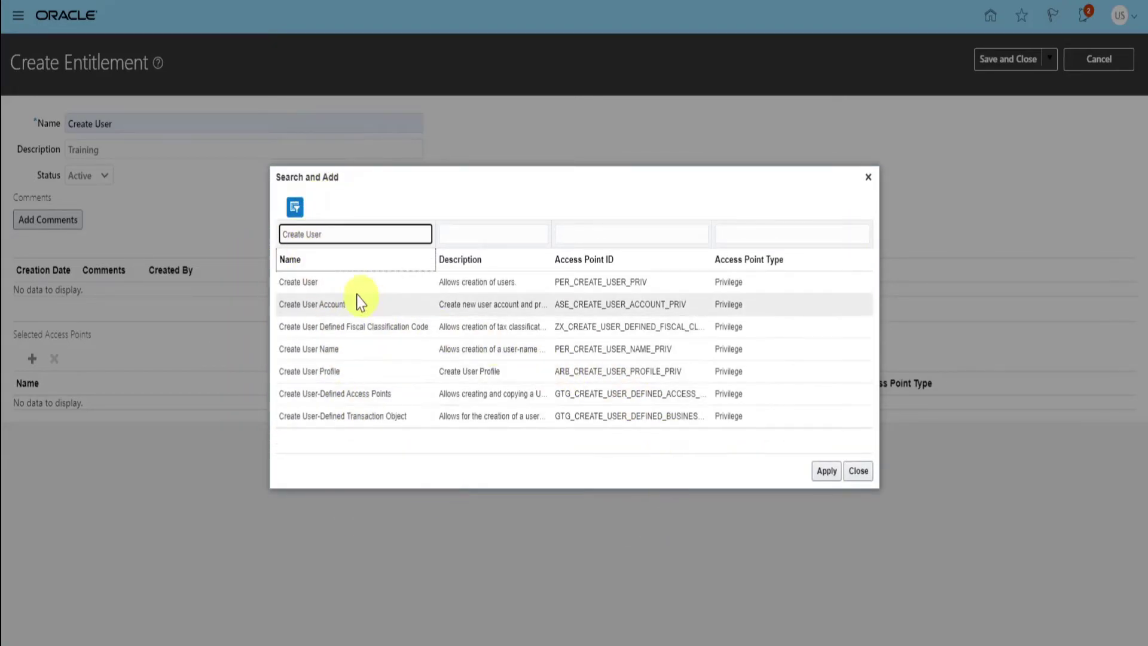
left_click(338, 283)
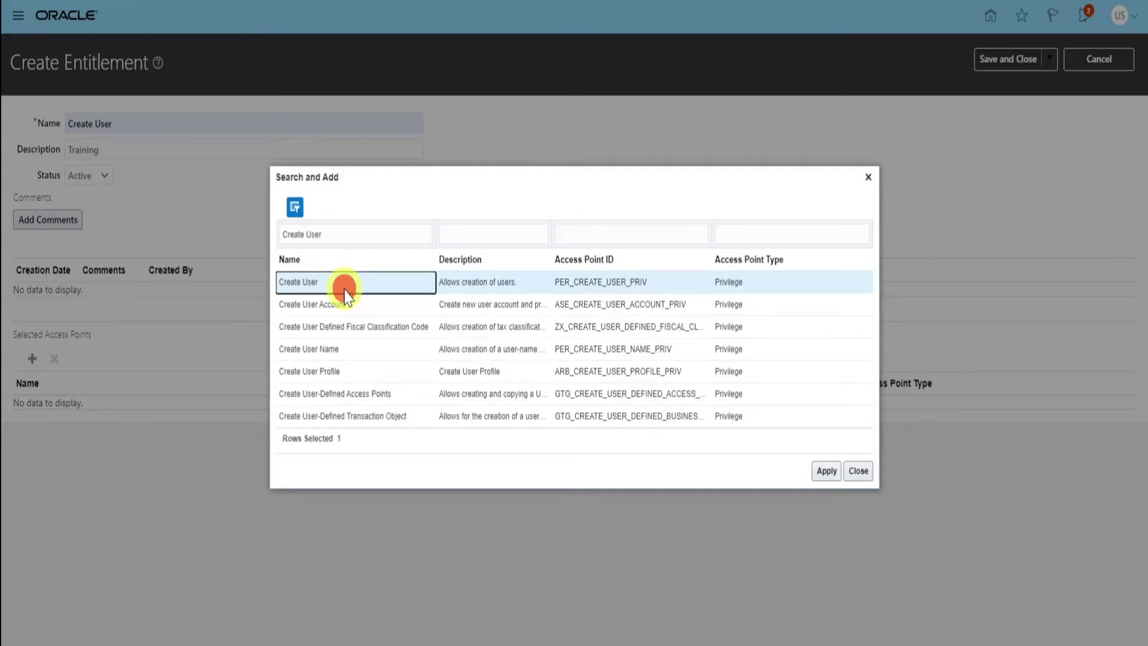
left_click(822, 476)
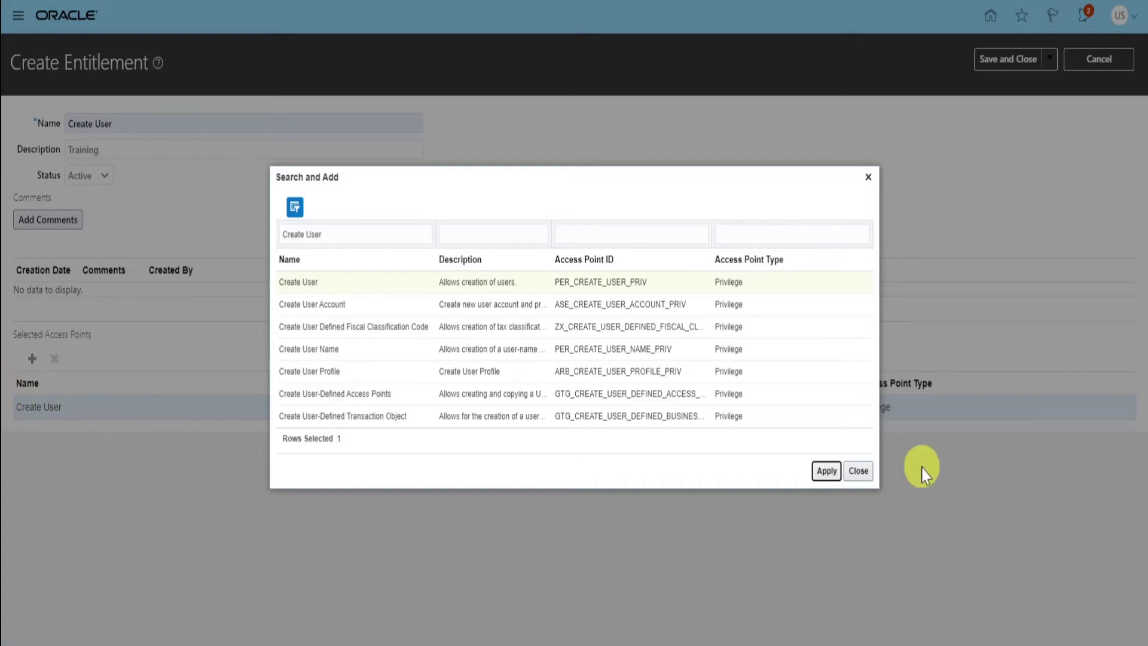
Close the Search and Add access point dialog.
left_click(868, 473)
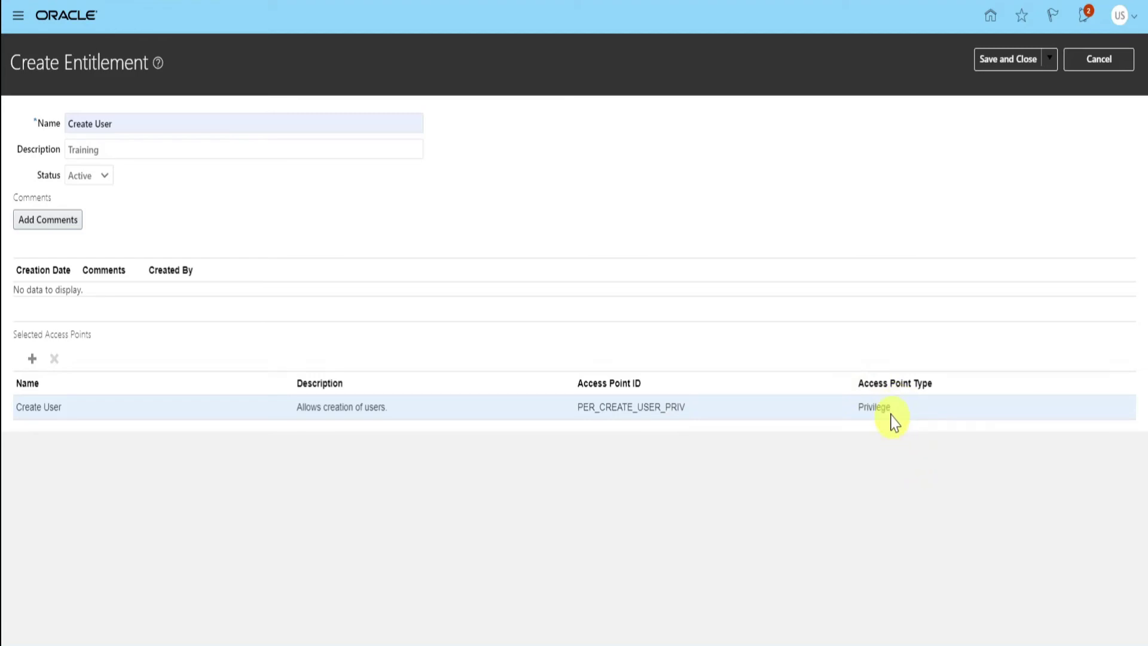
Save the entitlement and filter Access Entitlements by 'Create User' to show Create User_Training.
left_click(995, 63)
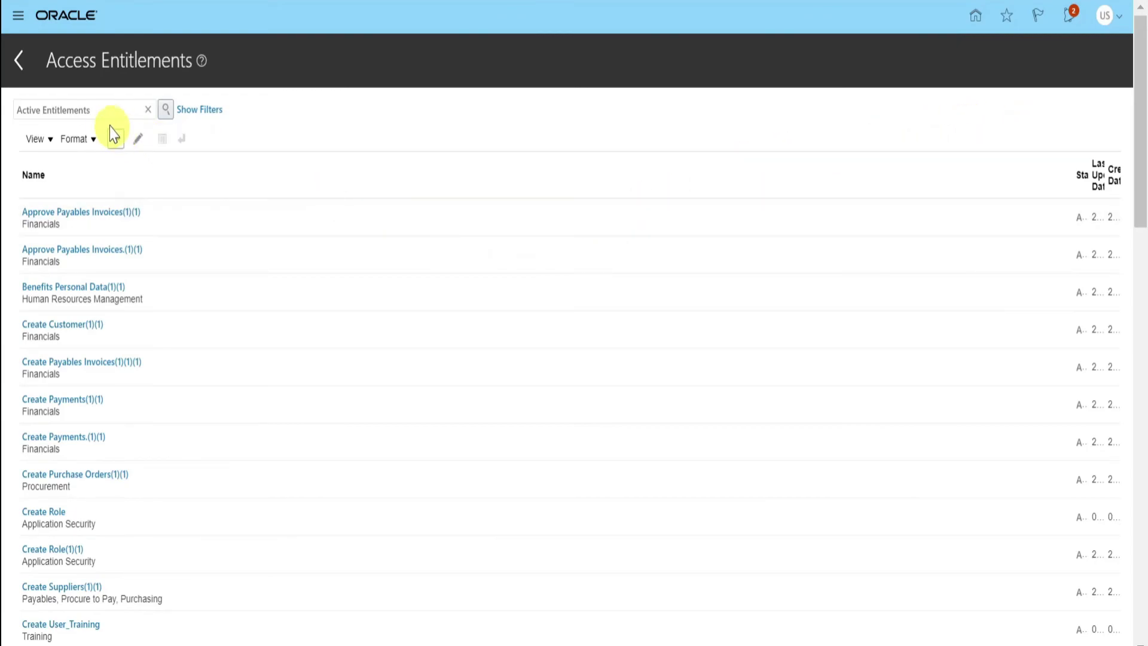
triple_click(101, 109)
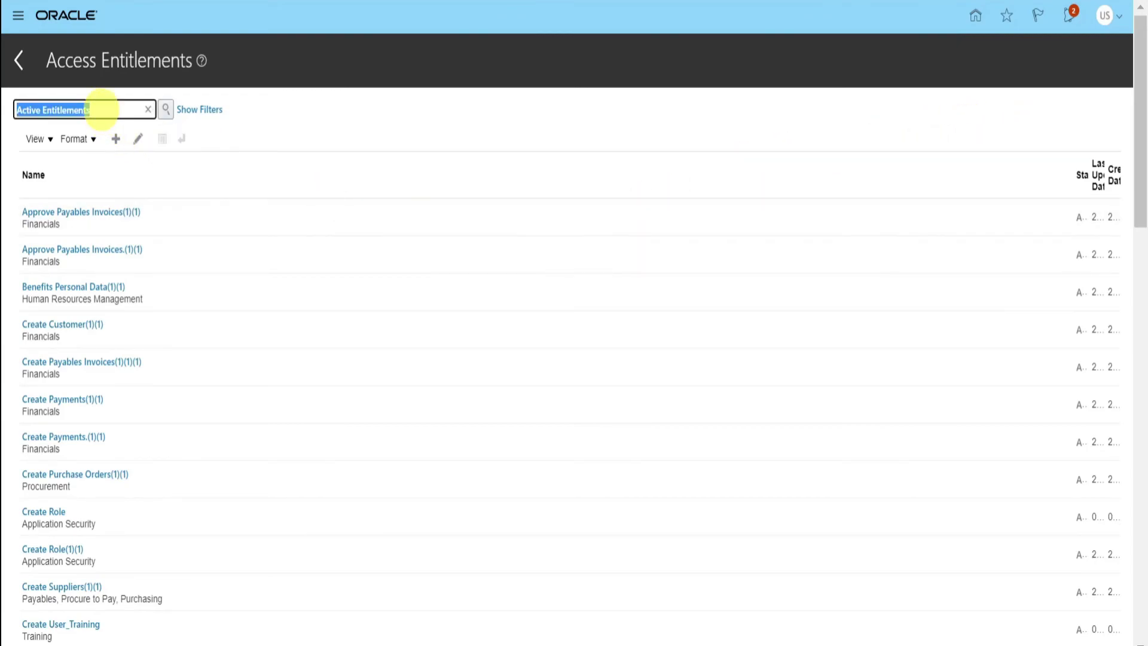
type("Create User")
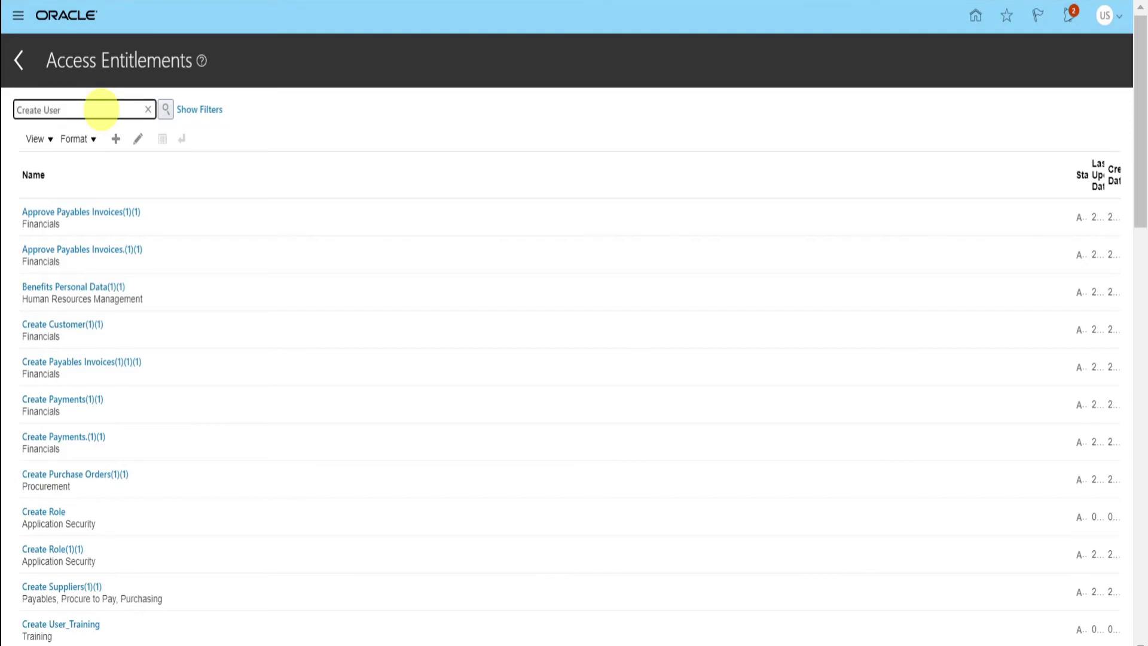
key("Return")
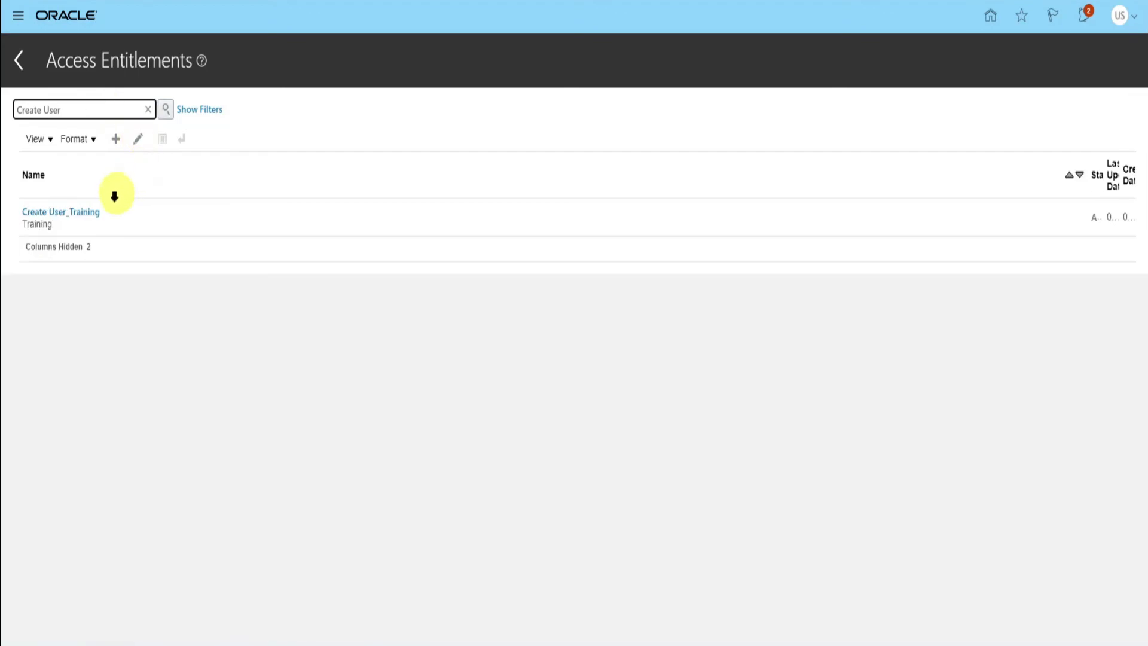